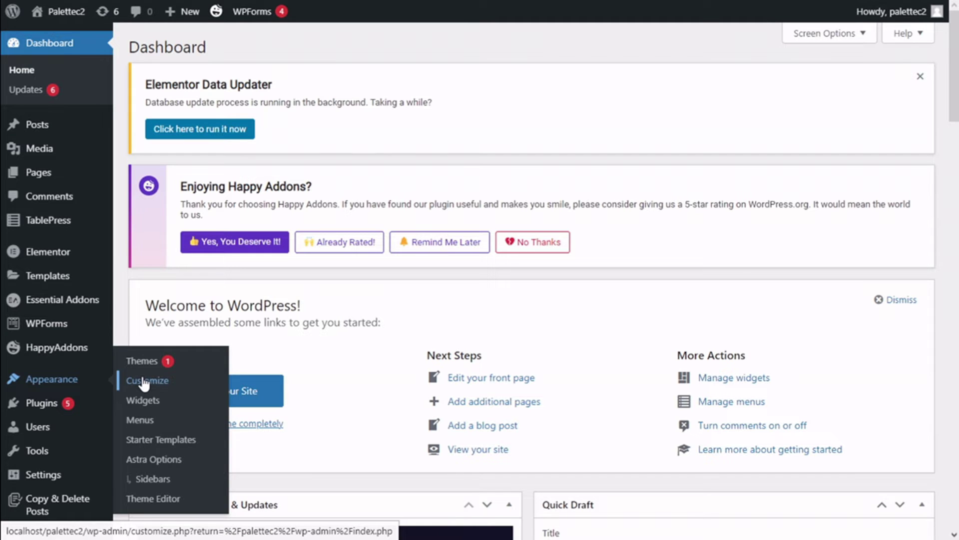
Open the Customizer on the Blog page preview and show the Astra Footer Builder
{"action": "left_click", "coordinate": [142, 381]}
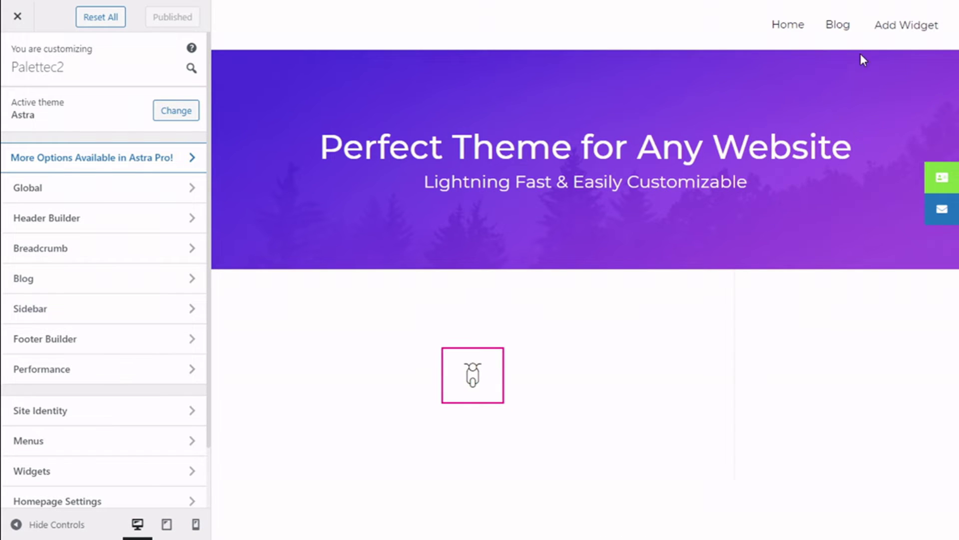
{"action": "left_click", "coordinate": [837, 25]}
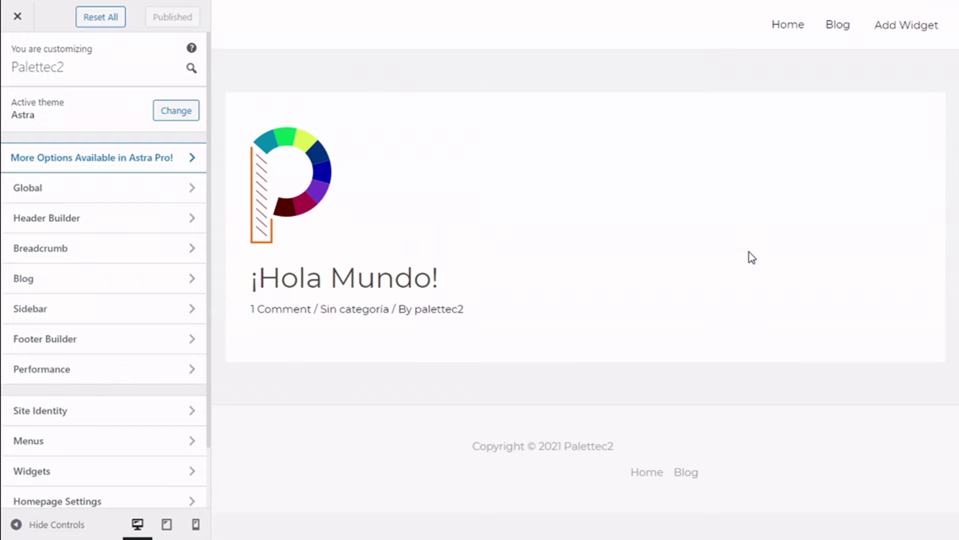
{"action": "left_click", "coordinate": [47, 342]}
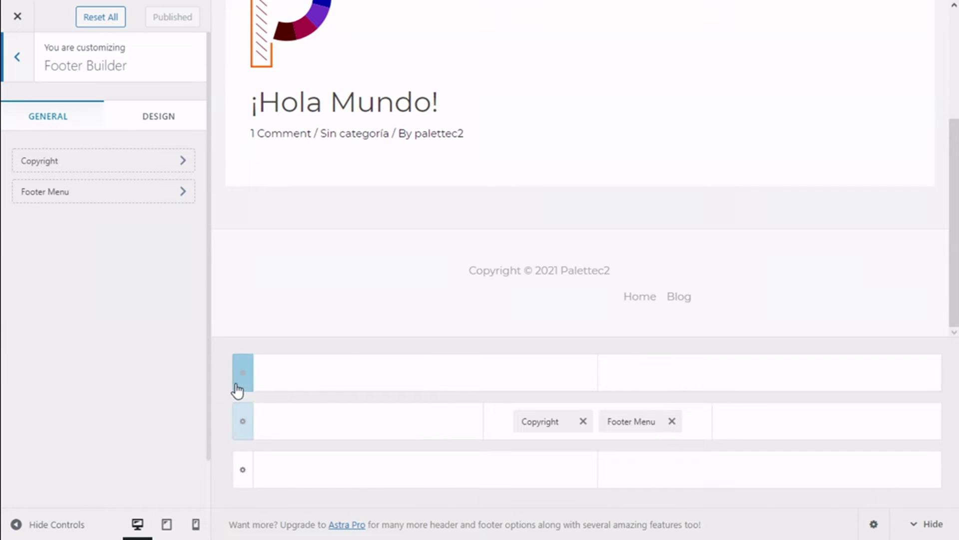
Check the Above, Primary and Below Footer row settings, ending on Primary Footer
{"action": "left_click", "coordinate": [243, 373]}
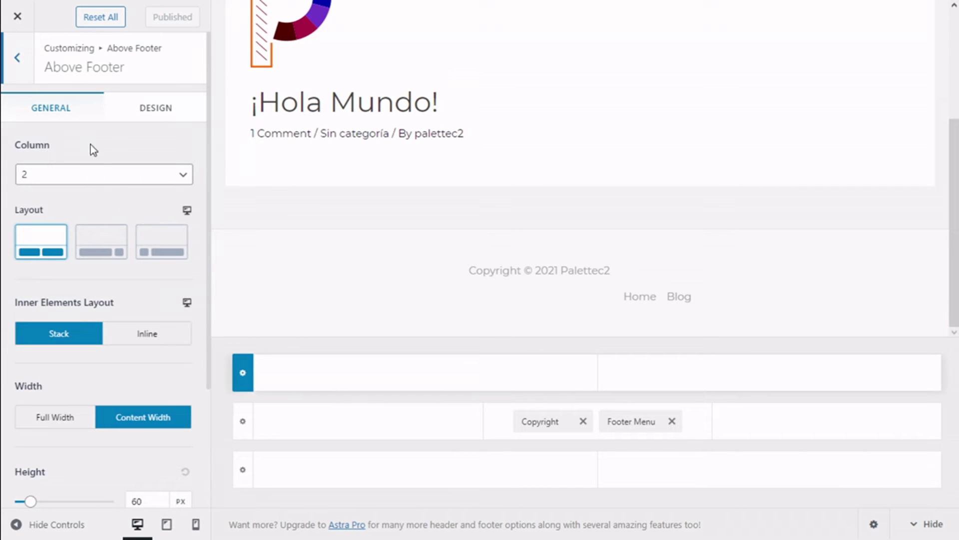
{"action": "left_click", "coordinate": [242, 422]}
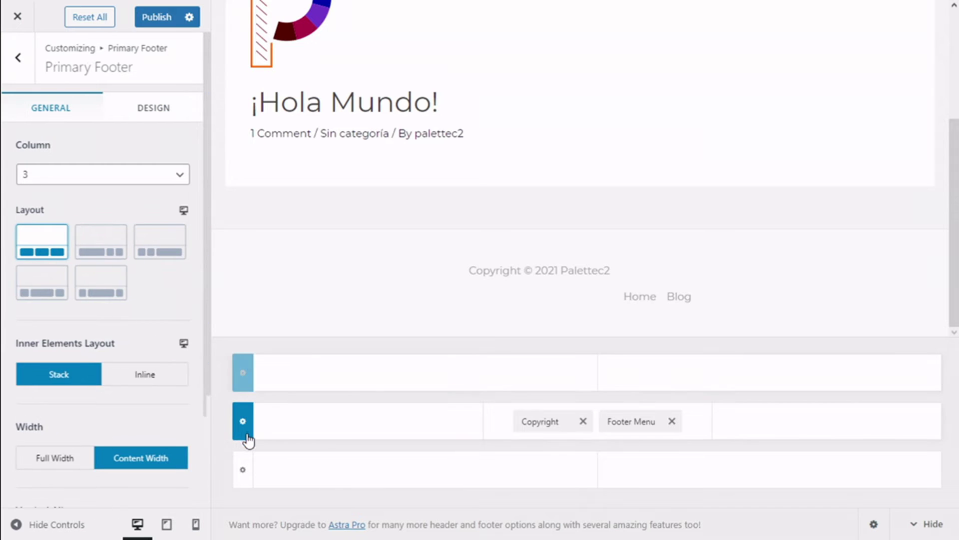
{"action": "left_click", "coordinate": [242, 469]}
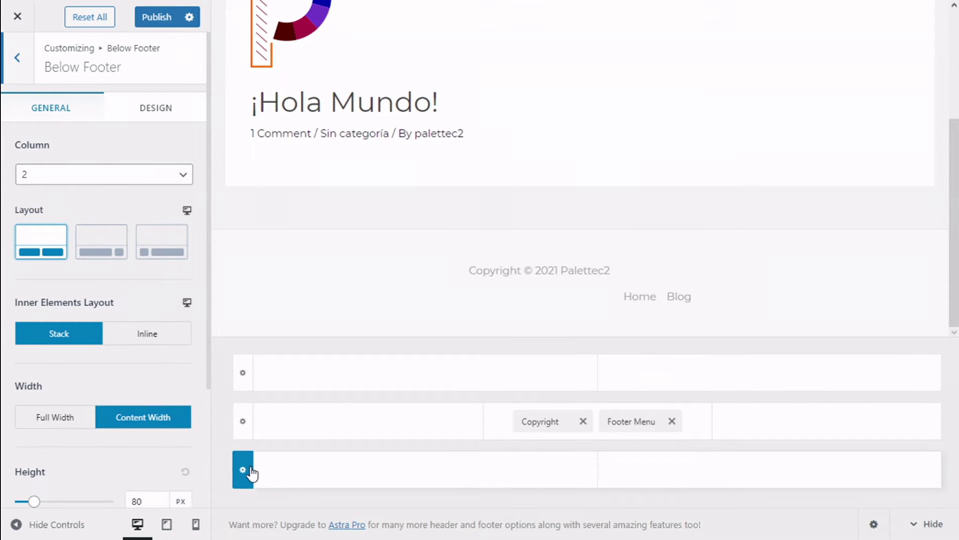
{"action": "left_click", "coordinate": [242, 421]}
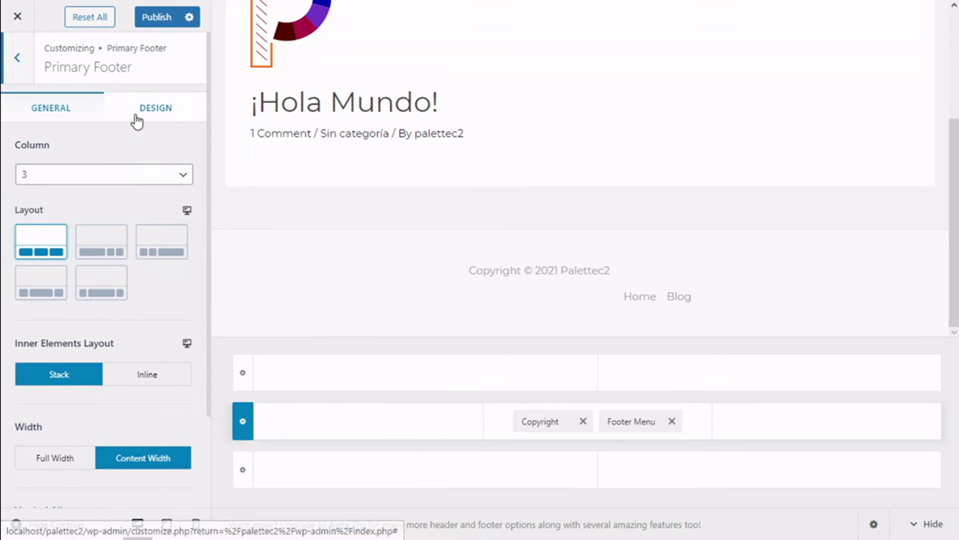
Show the Copyright element's design options: text color, font size and margin
{"action": "left_click", "coordinate": [156, 107]}
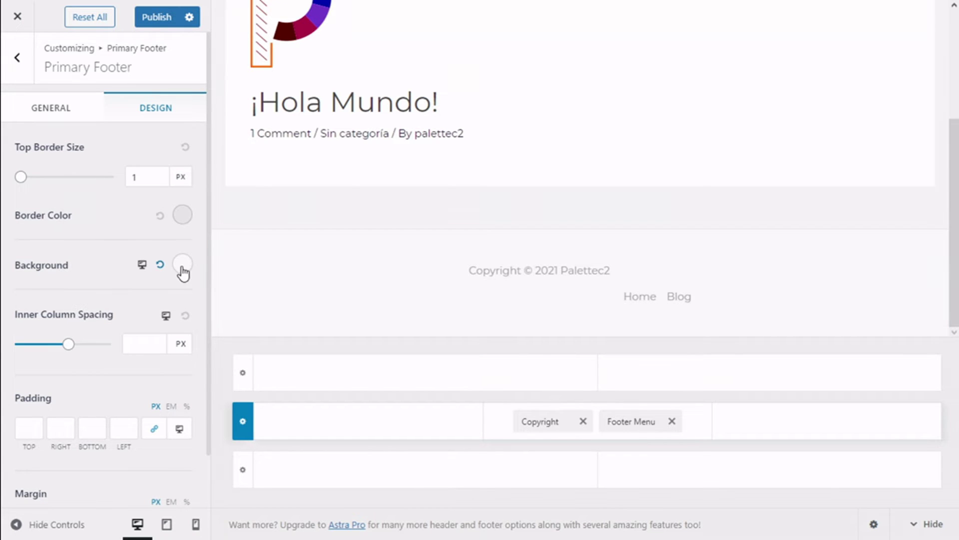
{"action": "mouse_move", "coordinate": [548, 271]}
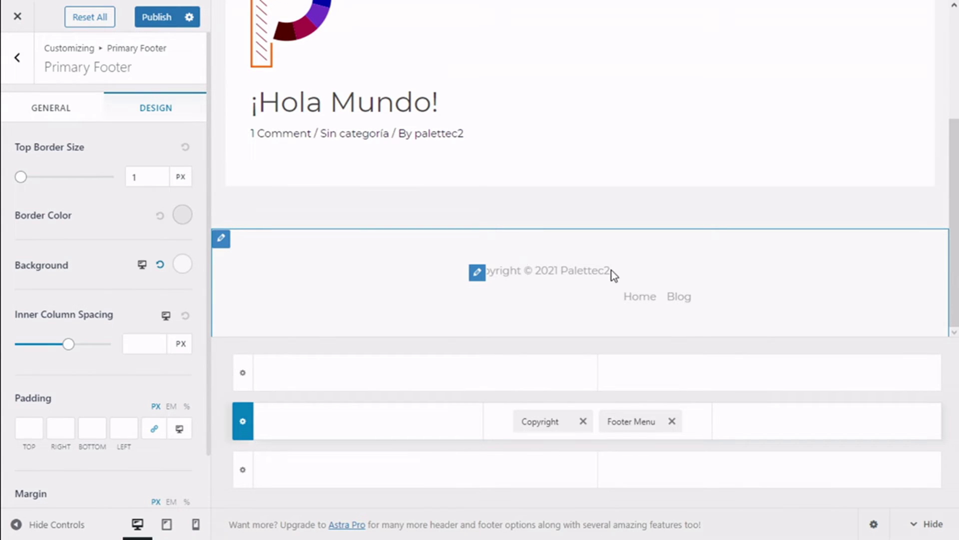
{"action": "left_click", "coordinate": [533, 420]}
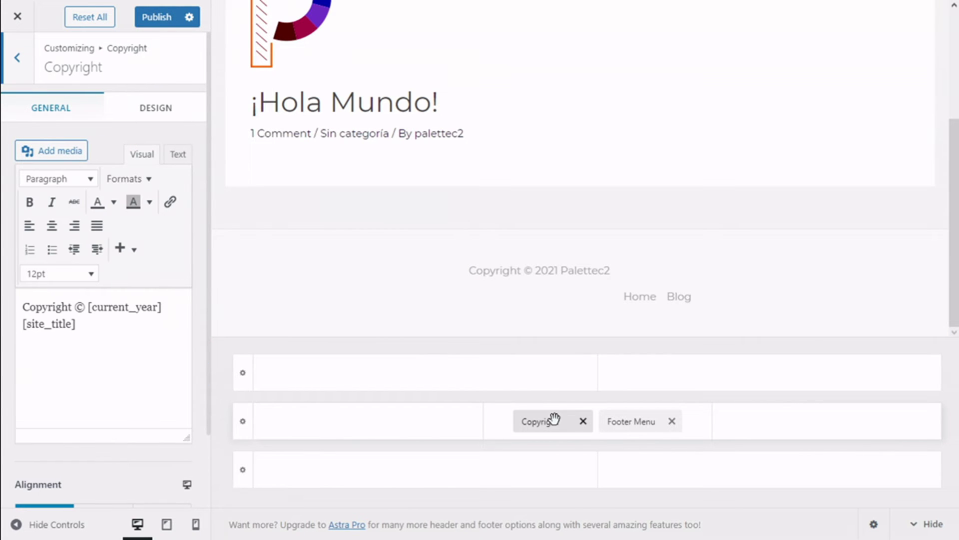
{"action": "left_click", "coordinate": [160, 109]}
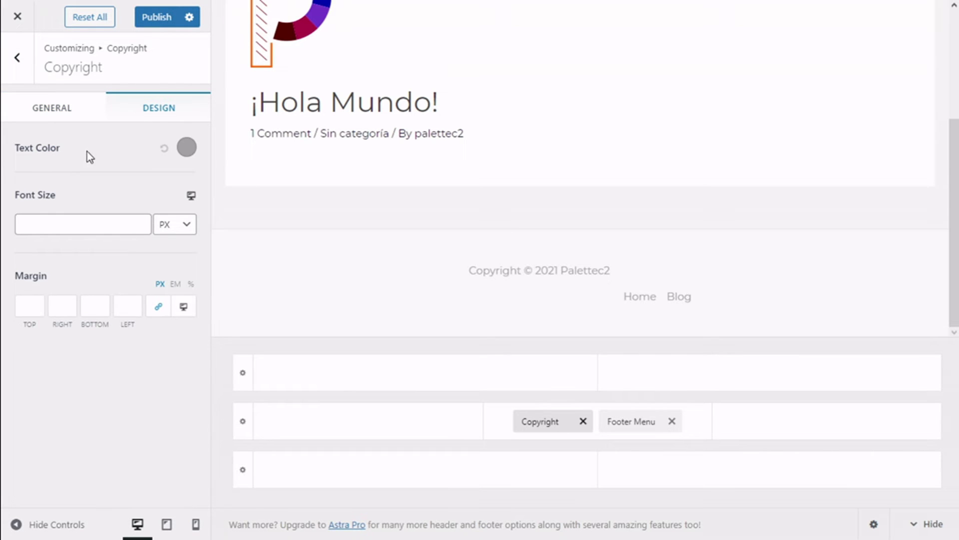
Set the Copyright text color to the black preset, then select the Footer Menu element
{"action": "left_click", "coordinate": [187, 147]}
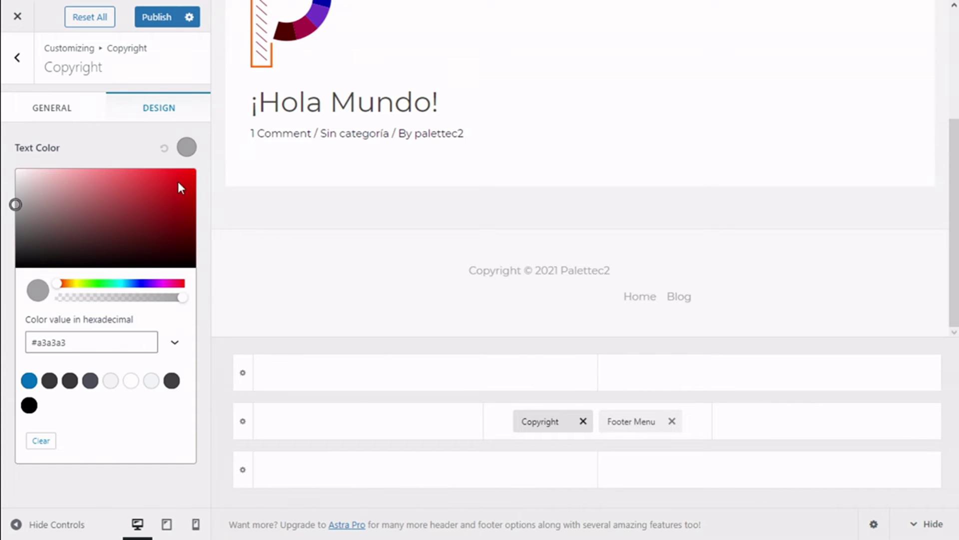
{"action": "left_click", "coordinate": [29, 406]}
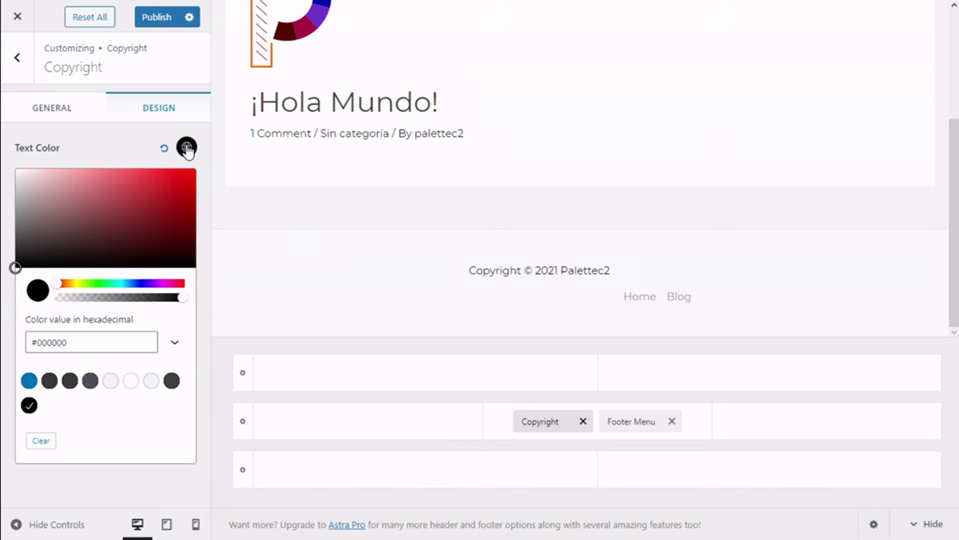
{"action": "left_click", "coordinate": [187, 148]}
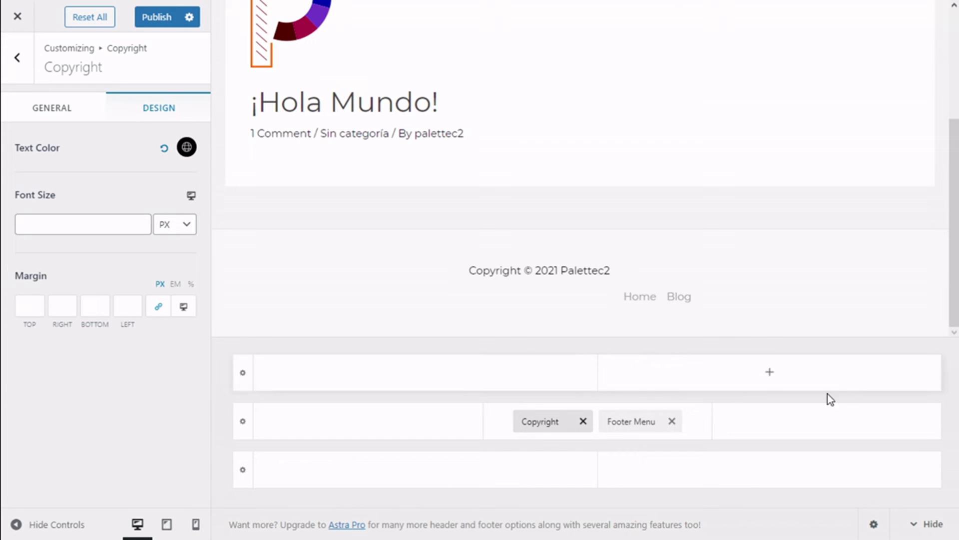
{"action": "left_click", "coordinate": [636, 421]}
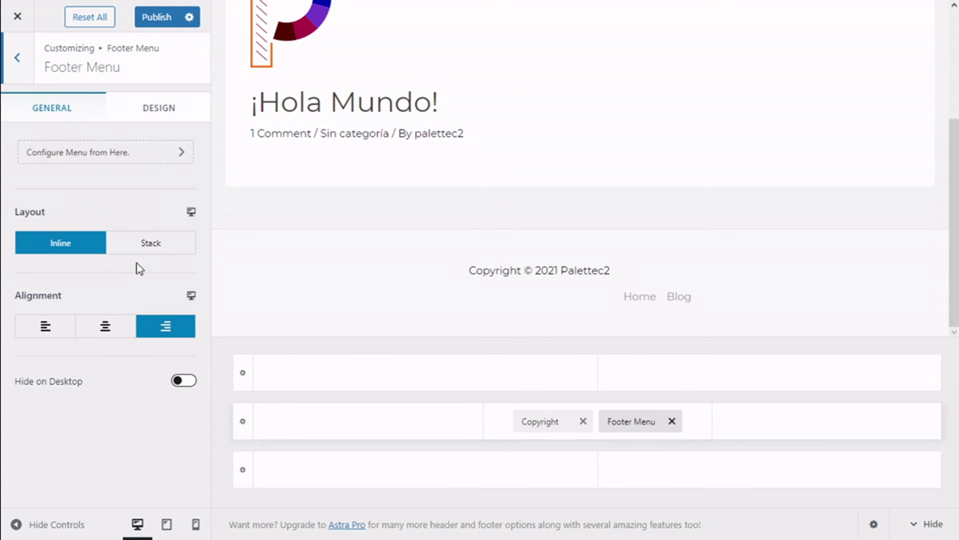
Give the Footer Menu Link/Text colors: black normal, blue preset hover, bright green active
{"action": "left_click", "coordinate": [146, 110]}
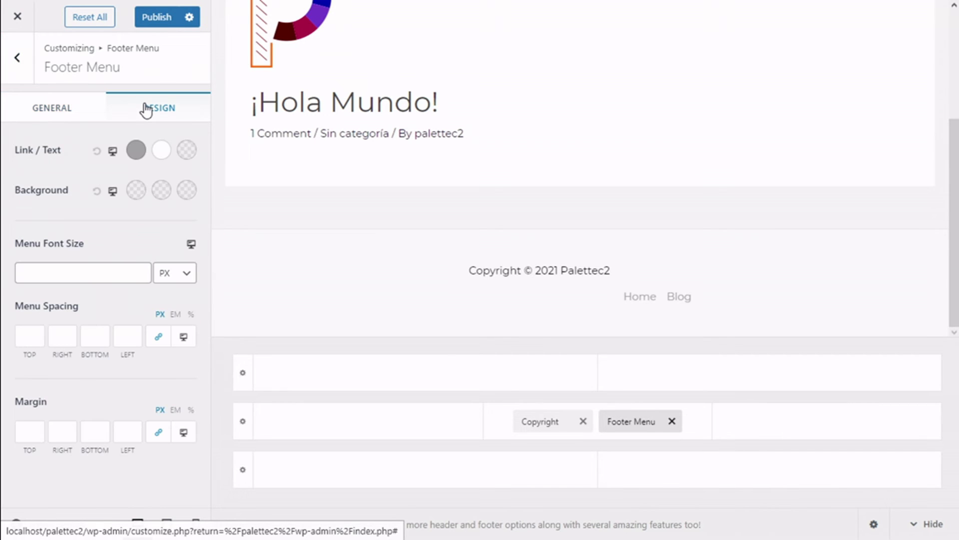
{"action": "left_click", "coordinate": [135, 152]}
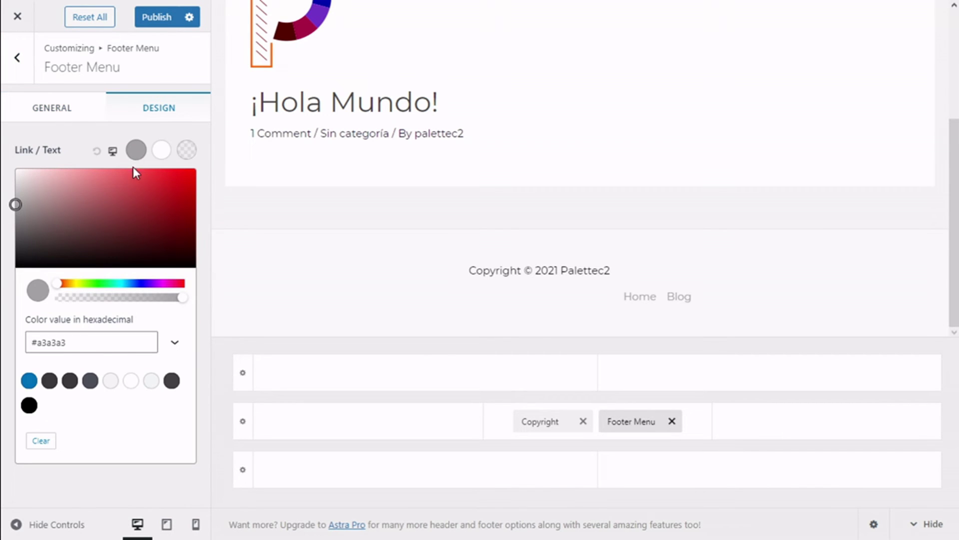
{"action": "left_click", "coordinate": [29, 406]}
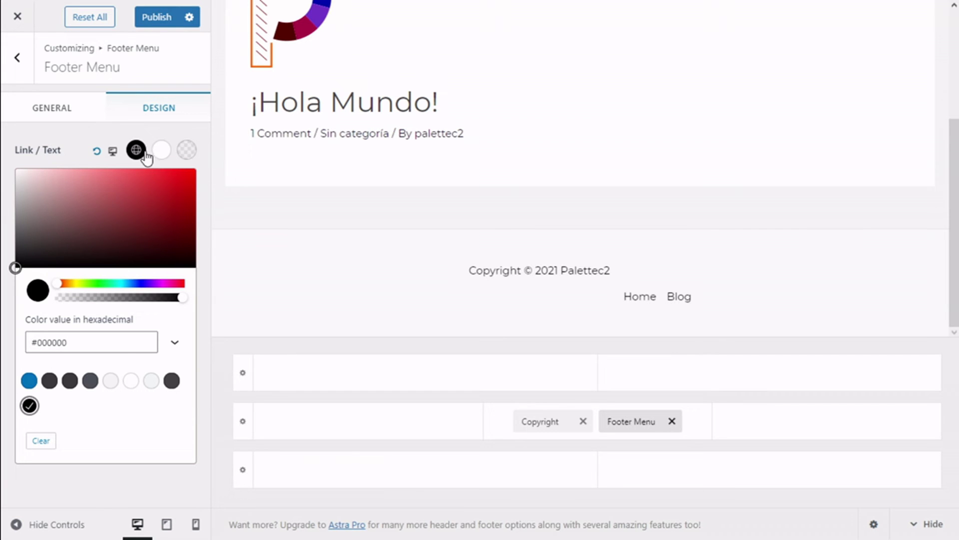
{"action": "left_click", "coordinate": [162, 151]}
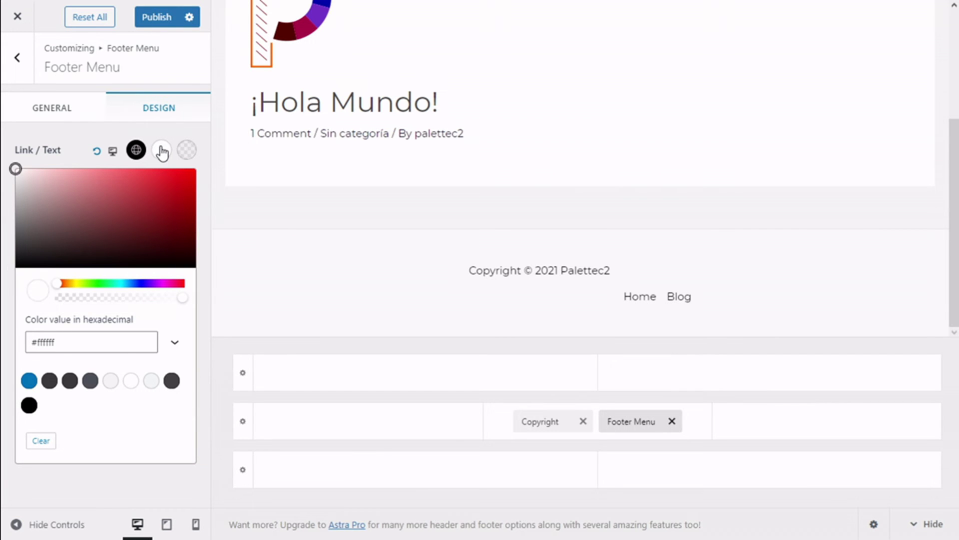
{"action": "left_click", "coordinate": [29, 381]}
{"action": "left_click", "coordinate": [162, 150]}
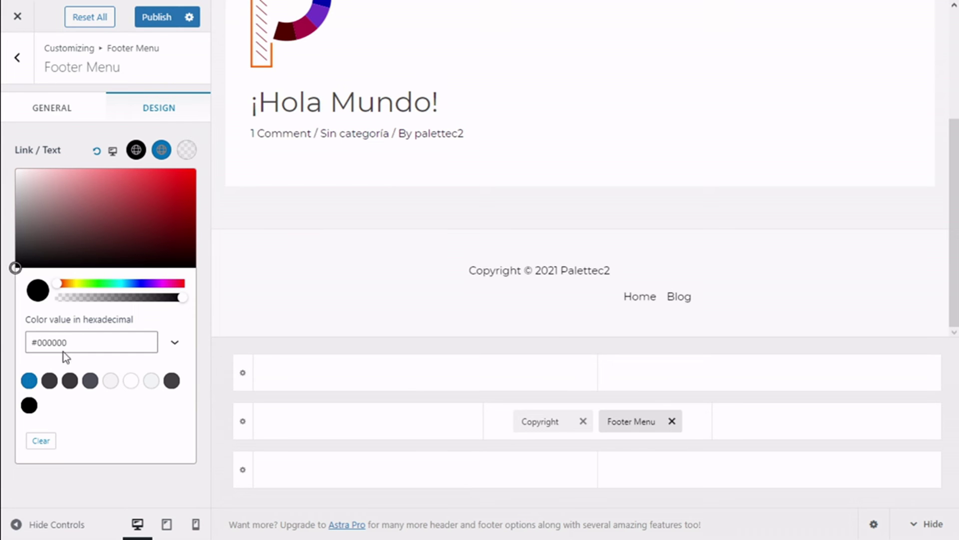
{"action": "left_click", "coordinate": [97, 283]}
{"action": "left_click", "coordinate": [189, 175]}
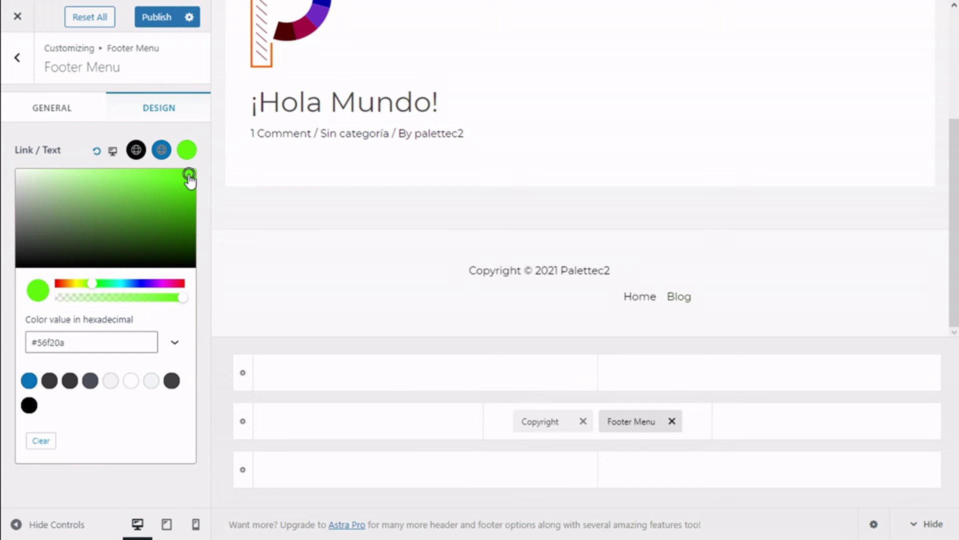
{"action": "left_click", "coordinate": [186, 150]}
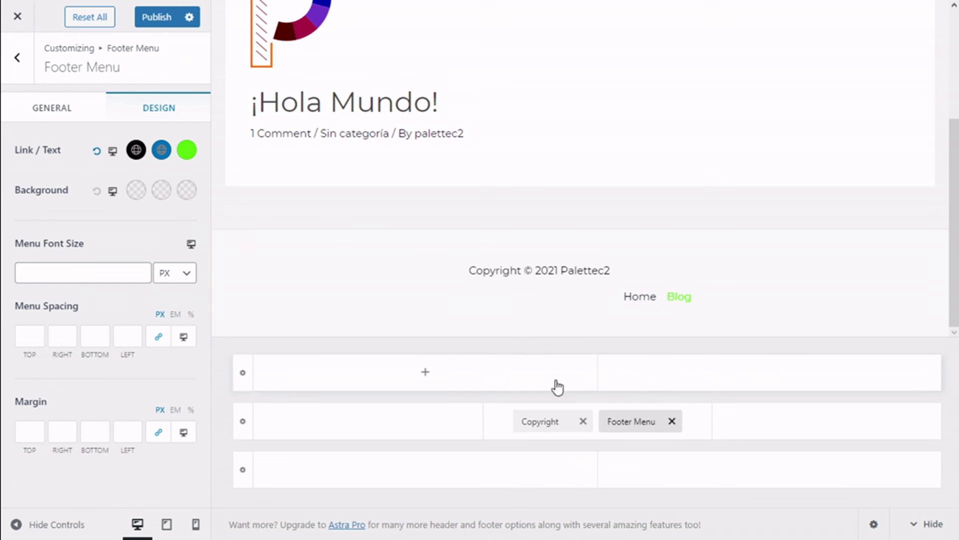
{"action": "mouse_move", "coordinate": [272, 309]}
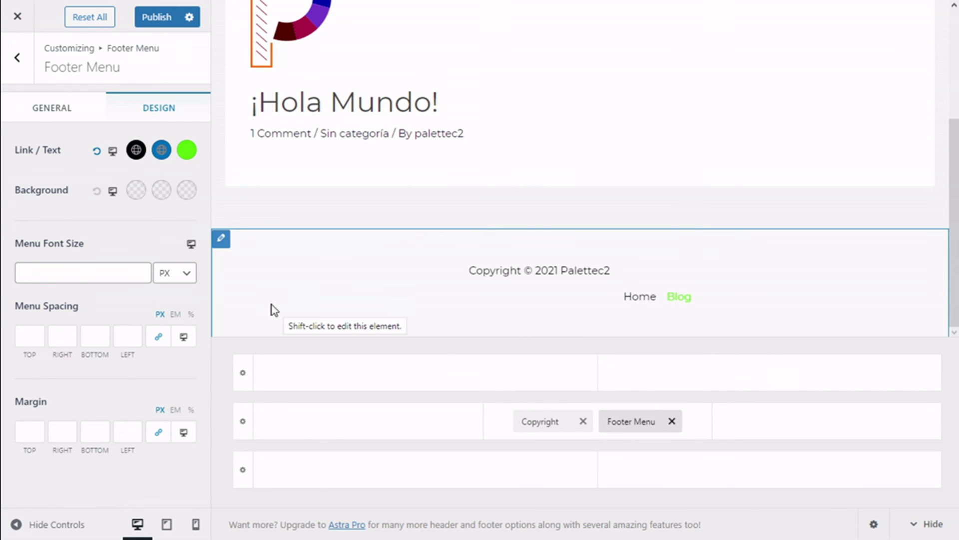
Publish the Customizer's footer color changes to the live site
{"action": "left_click", "coordinate": [157, 17]}
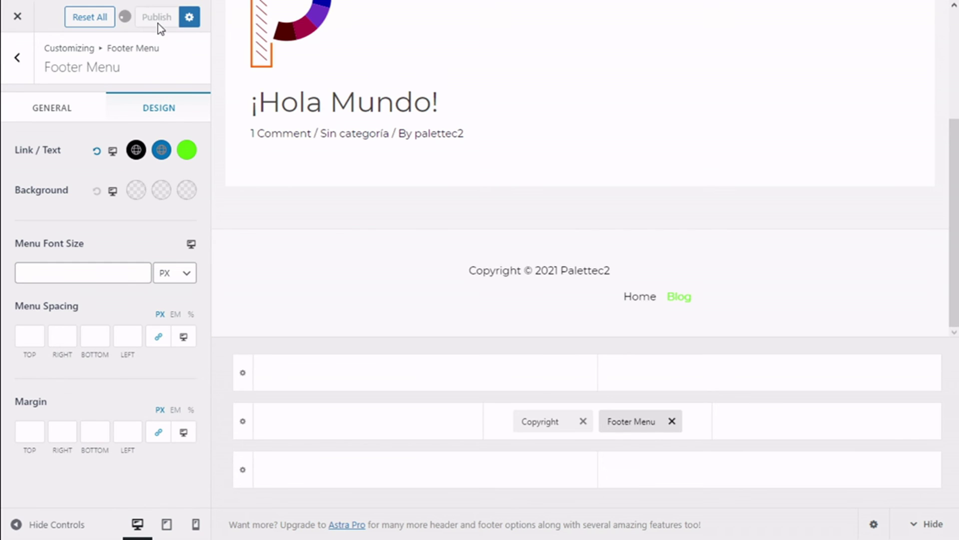